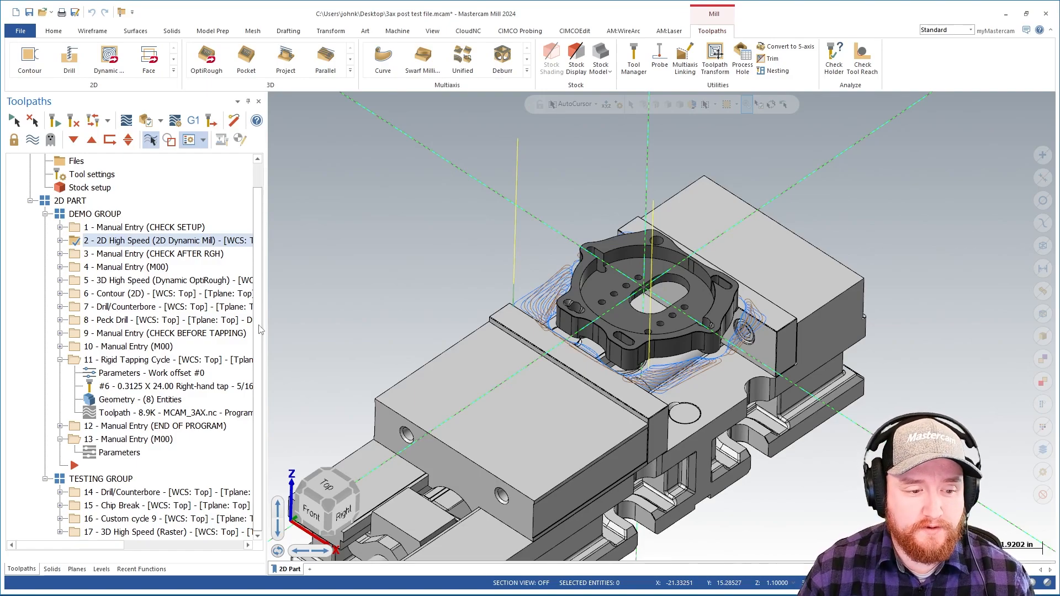
- Post all operations of Machine Group-1 to an NC file using the existing post-processing settings
scroll(261, 330, "up", 1)
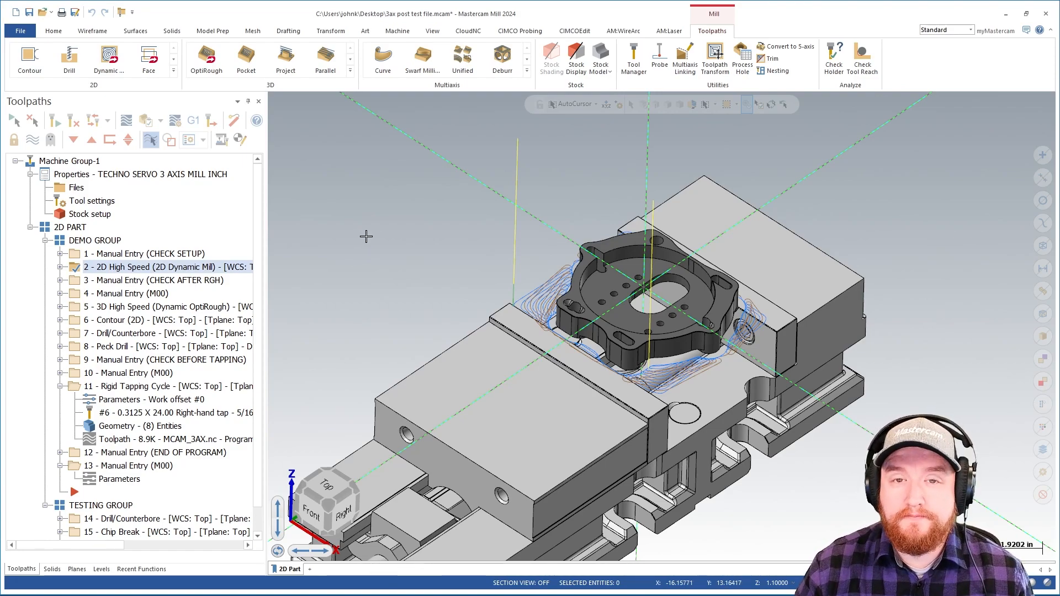
left_click(89, 163)
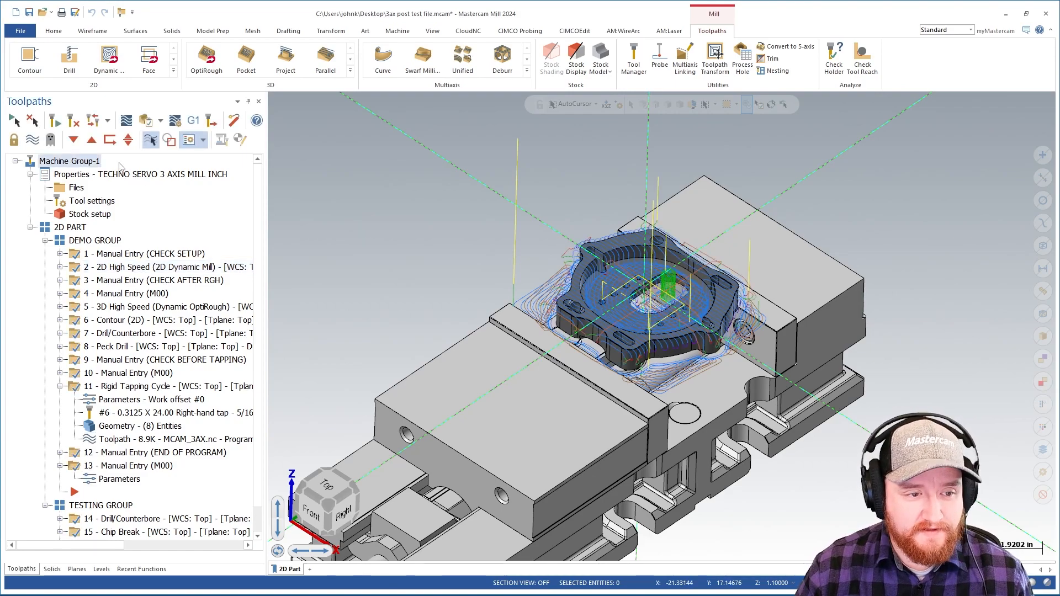
left_click(190, 140)
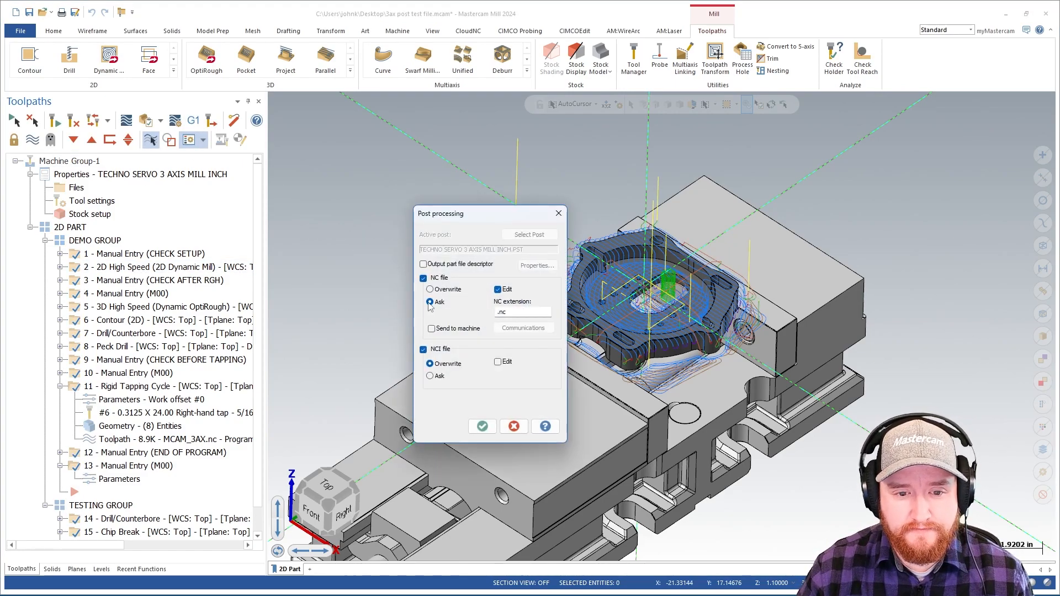
left_click(483, 427)
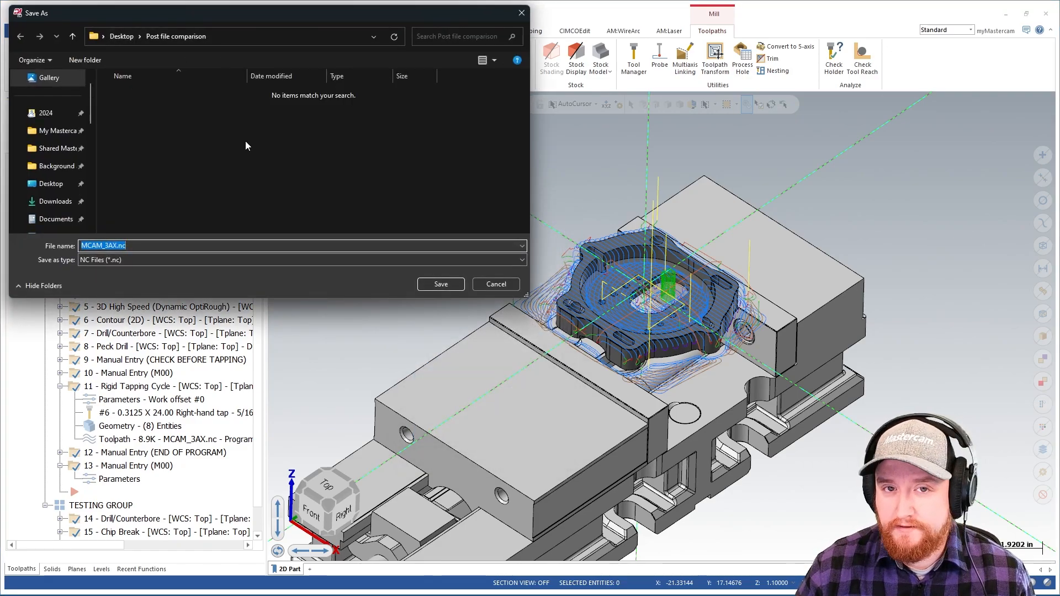
- Save the posted NC file as "2024 original post" in the Post file comparison folder
left_click(165, 246)
left_click_drag(109, 246, 69, 247)
key("BackSpace")
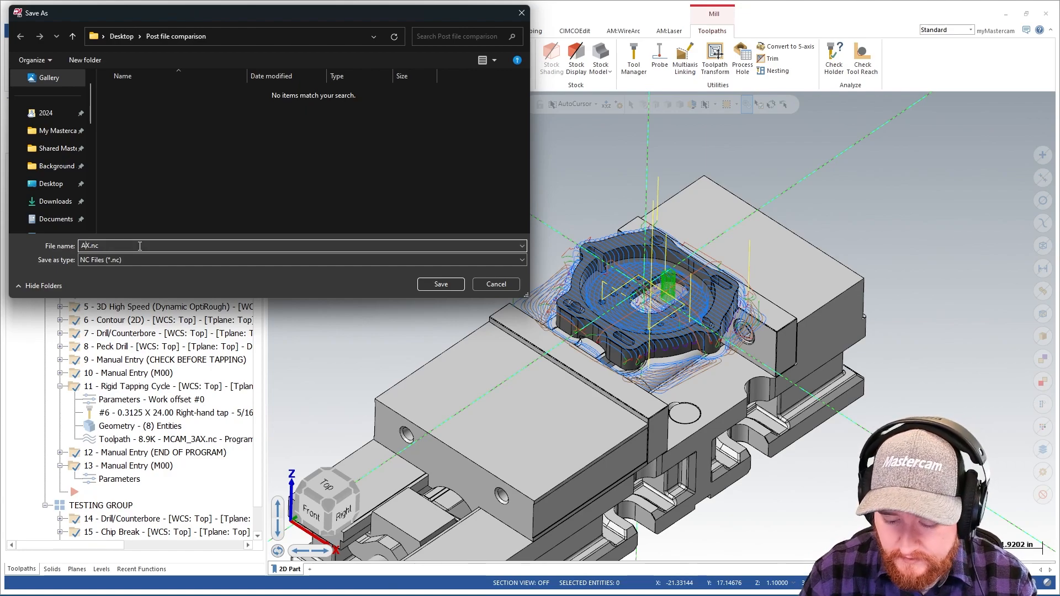
key("BackSpace")
key("BackSpace")
key("BackSpace")
key("BackSpace")
key("BackSpace")
type("2")
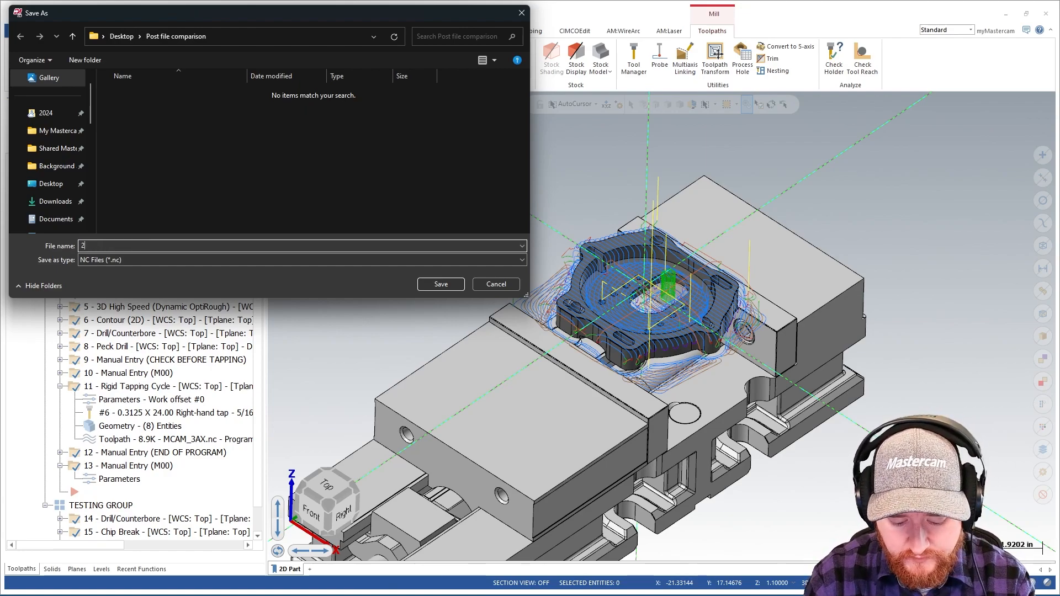
type("024 oringal")
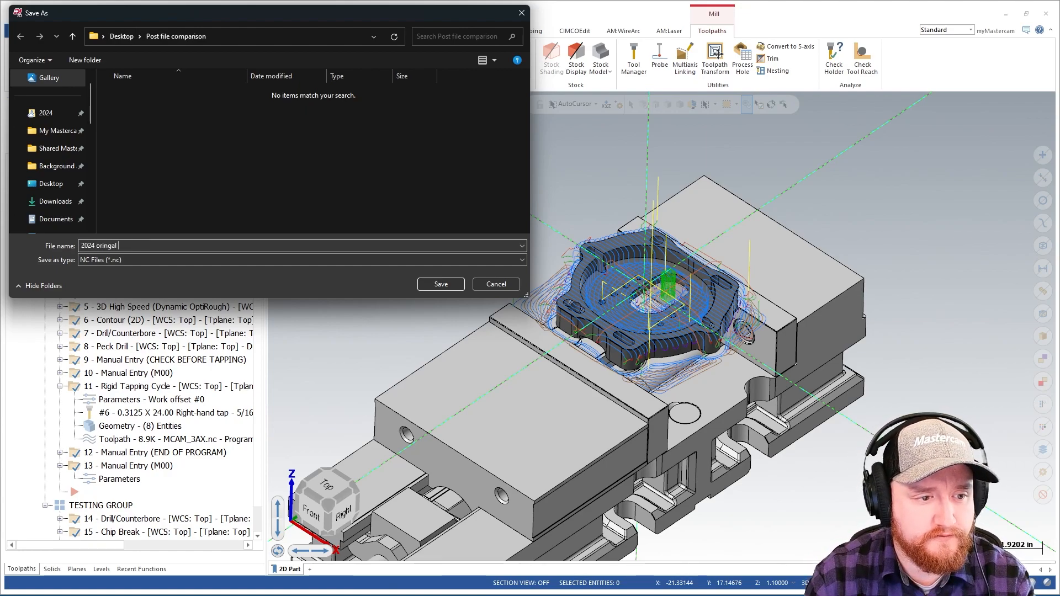
key("BackSpace")
key("BackSpace")
key("BackSpace")
type("ginal post")
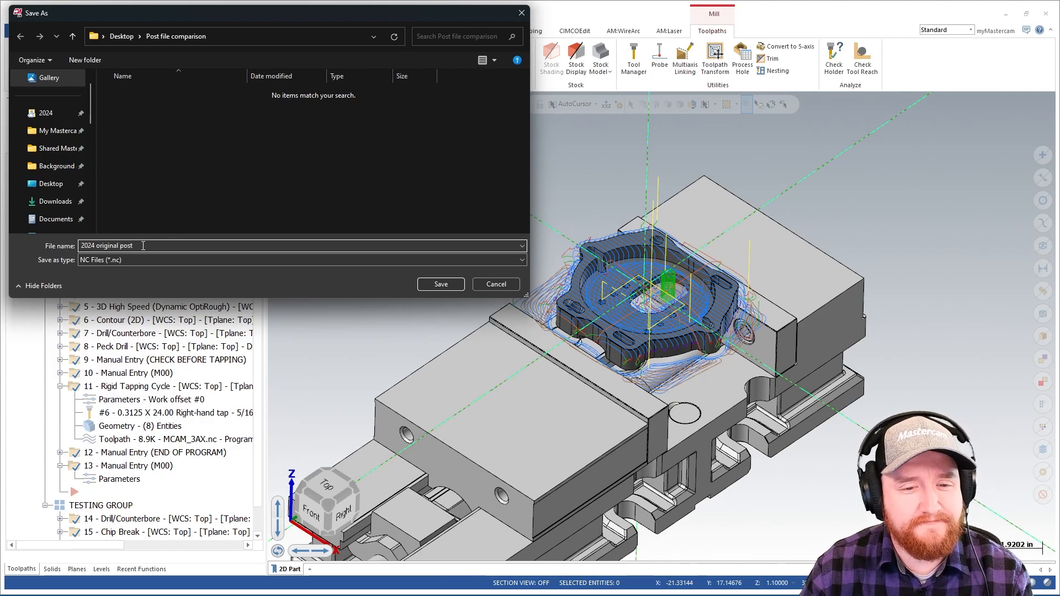
left_click(450, 285)
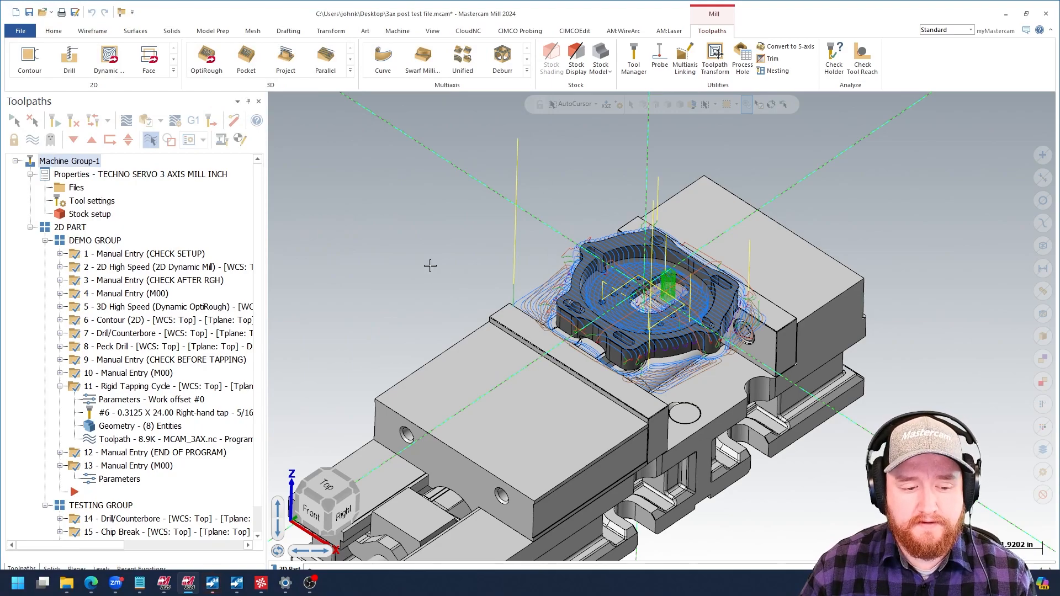
- Switch to Mastercam 2024 Code Expert, reload 2024 original post.nc from disk and minimize the editor
left_click(215, 584)
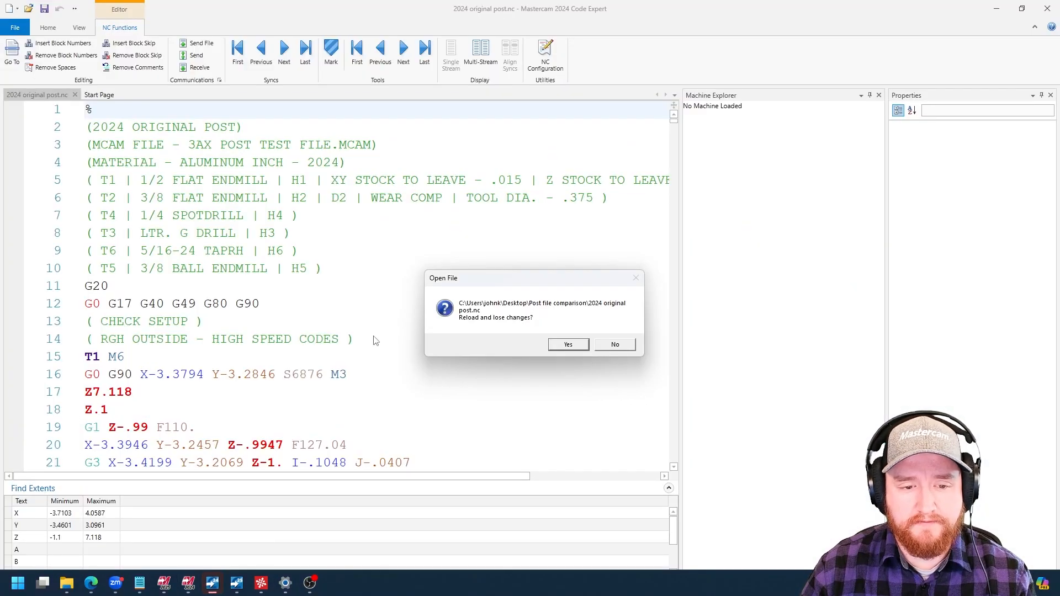
left_click(561, 346)
left_click(997, 9)
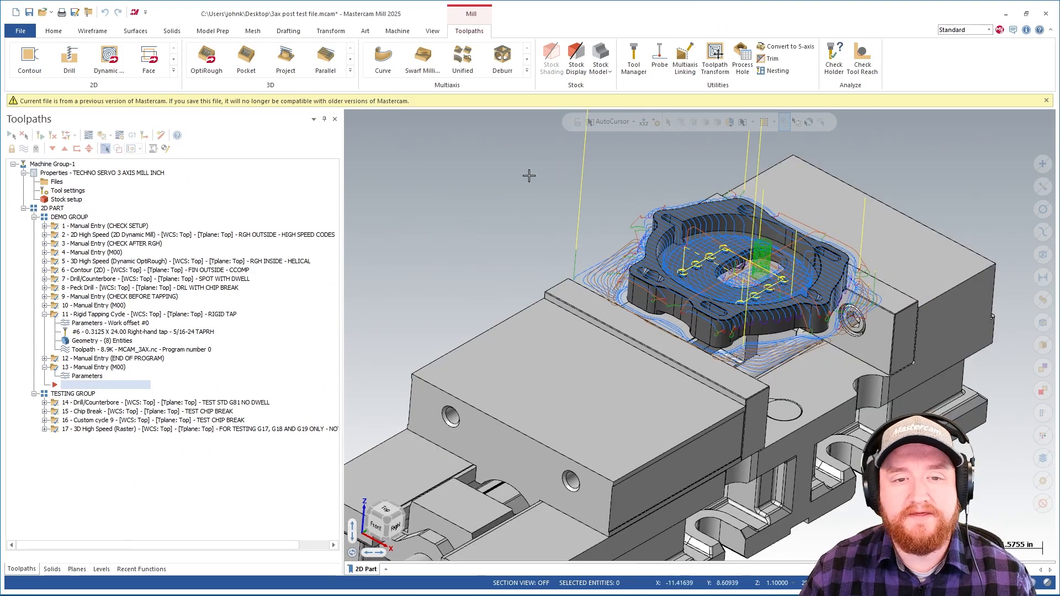
- In Mastercam 2025, post all operations of Machine Group-1 to an NC file without regenerating them
scroll(491, 197, "up", 2)
scroll(493, 198, "down", 3)
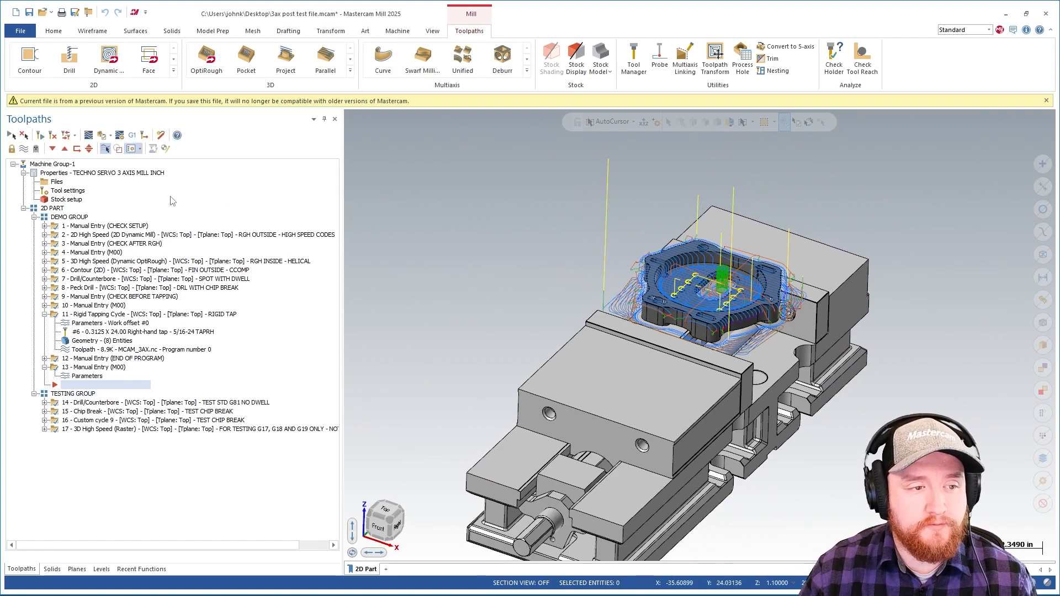
left_click(53, 165)
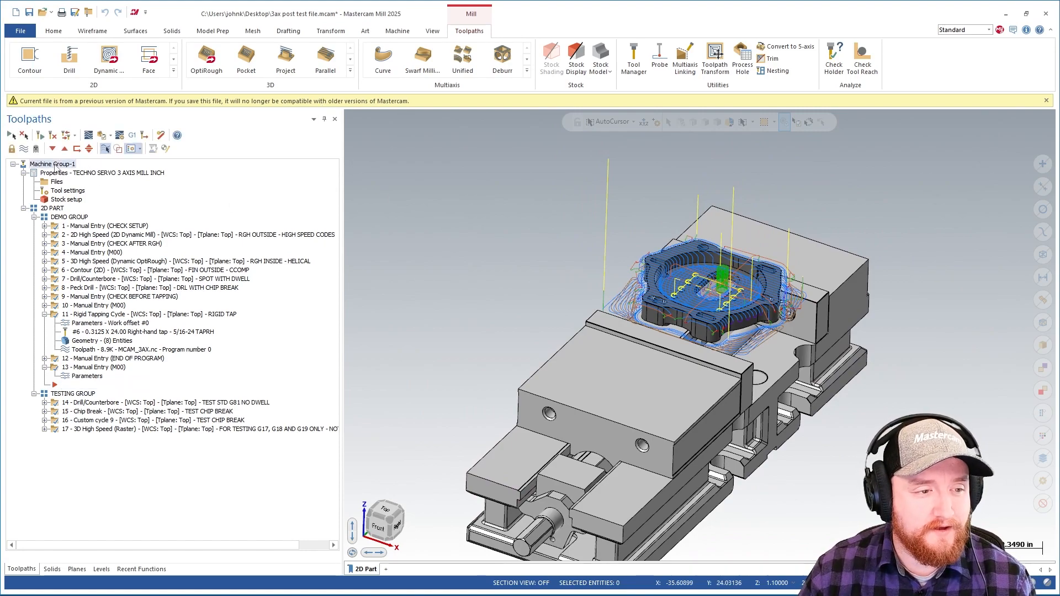
left_click(132, 136)
left_click(72, 344)
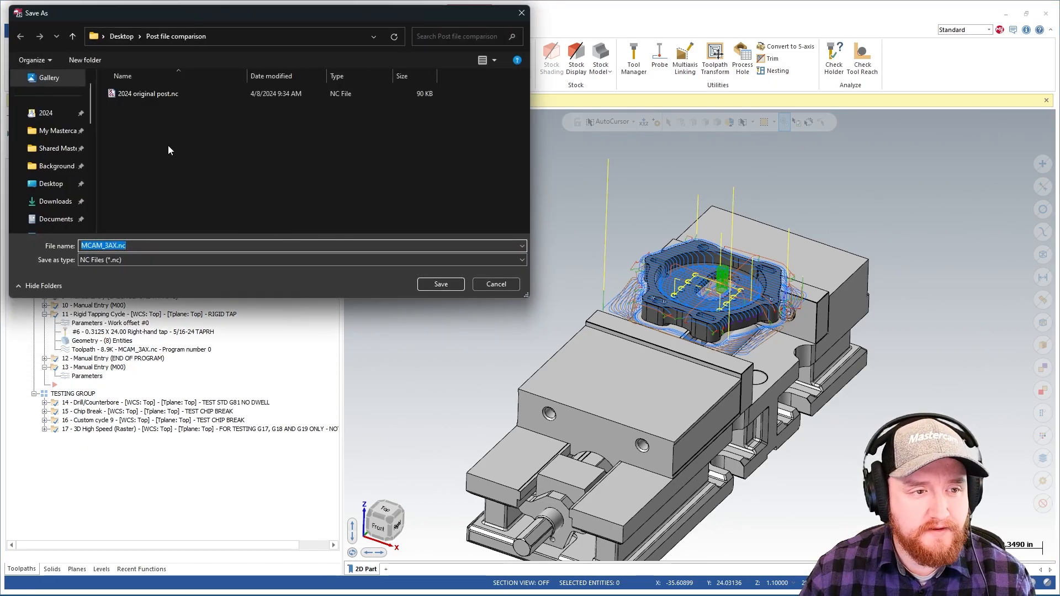
- Save the posted NC file as "2025 migrated", reload it in Code Expert and return to the part file
type("2025 migrated")
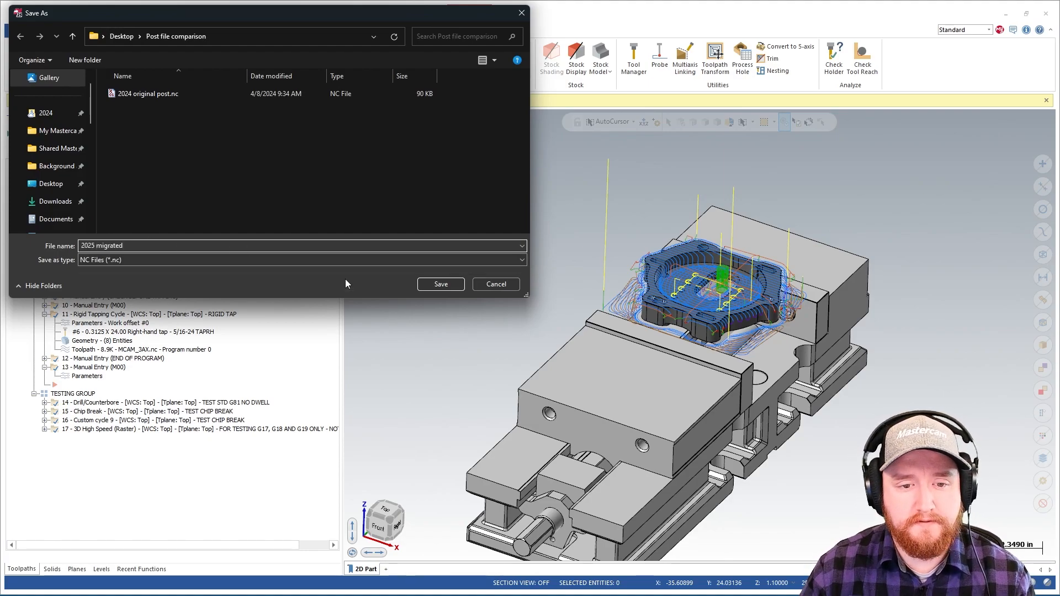
left_click(436, 289)
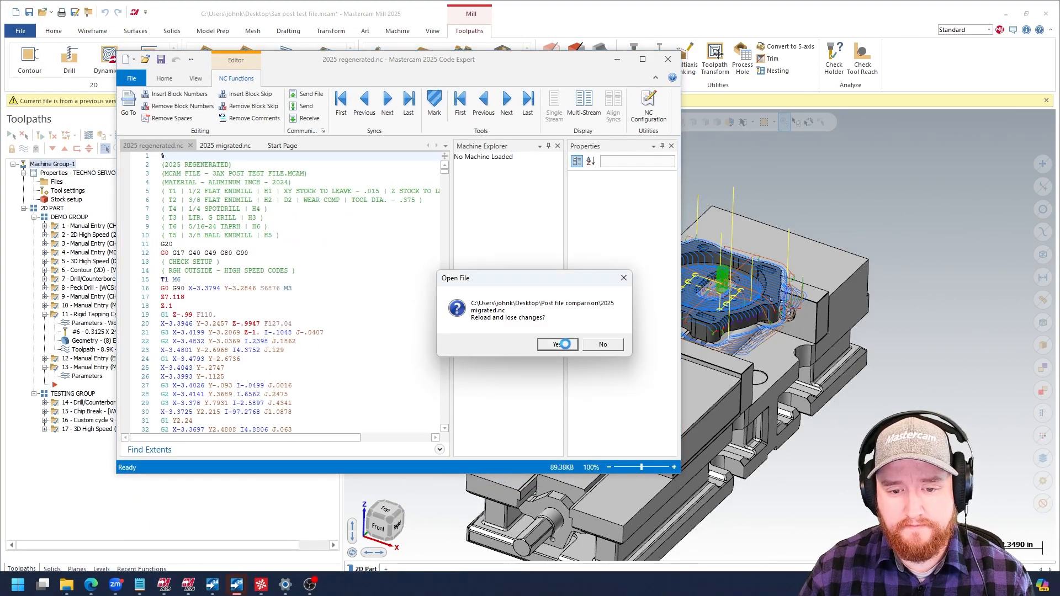
left_click(554, 343)
left_click(927, 247)
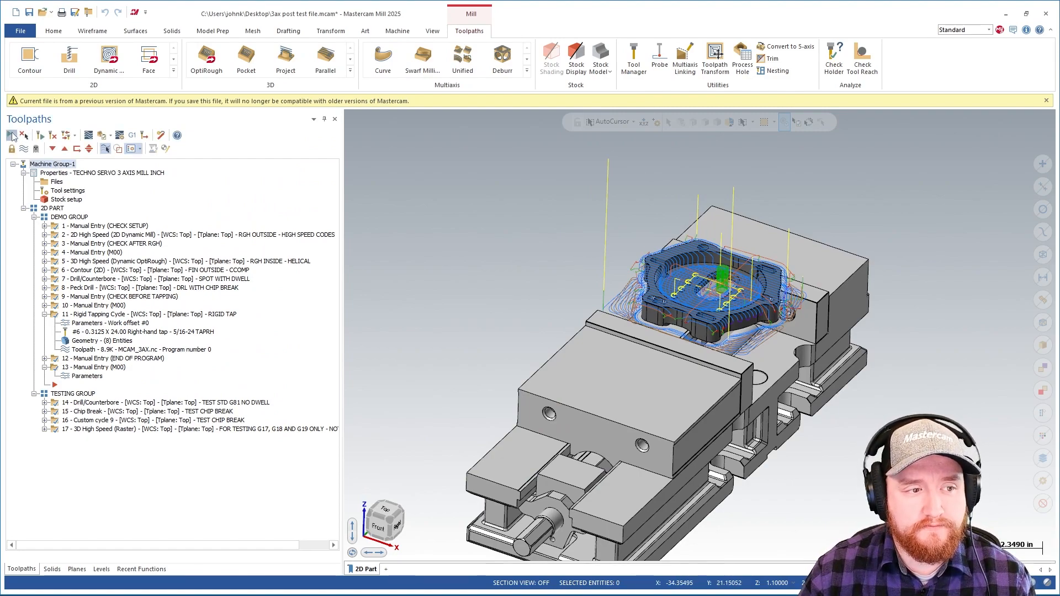
- Regenerate all selected toolpath operations and post them to a new NC file
left_click(40, 135)
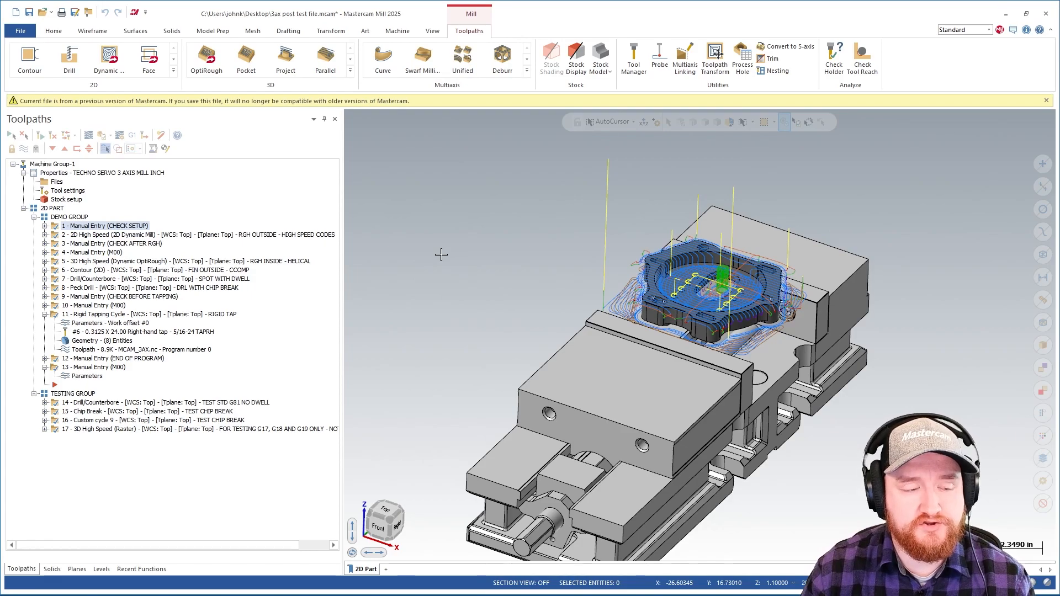
left_click(131, 138)
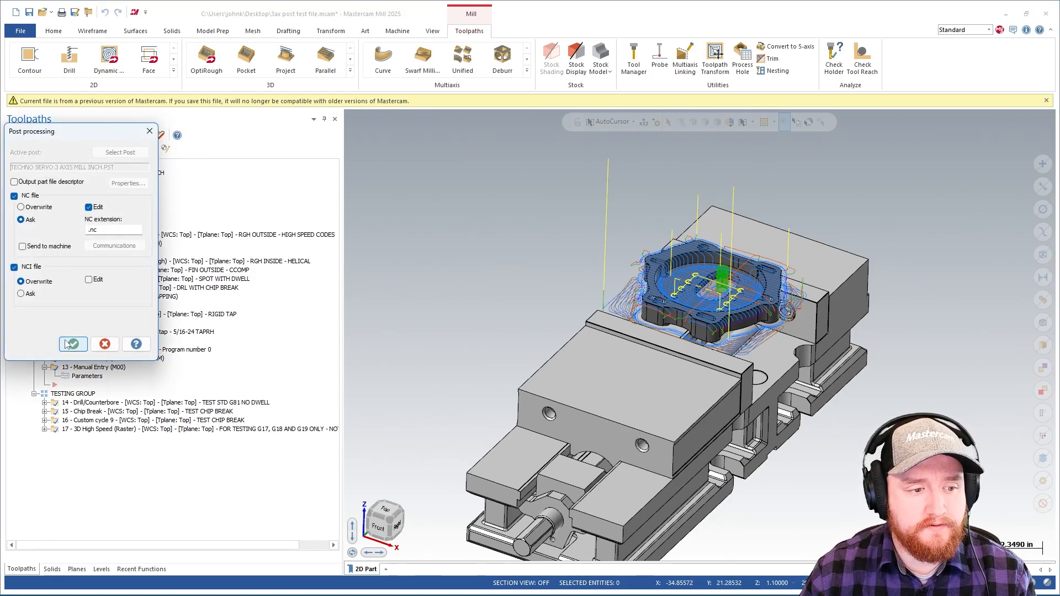
left_click(71, 346)
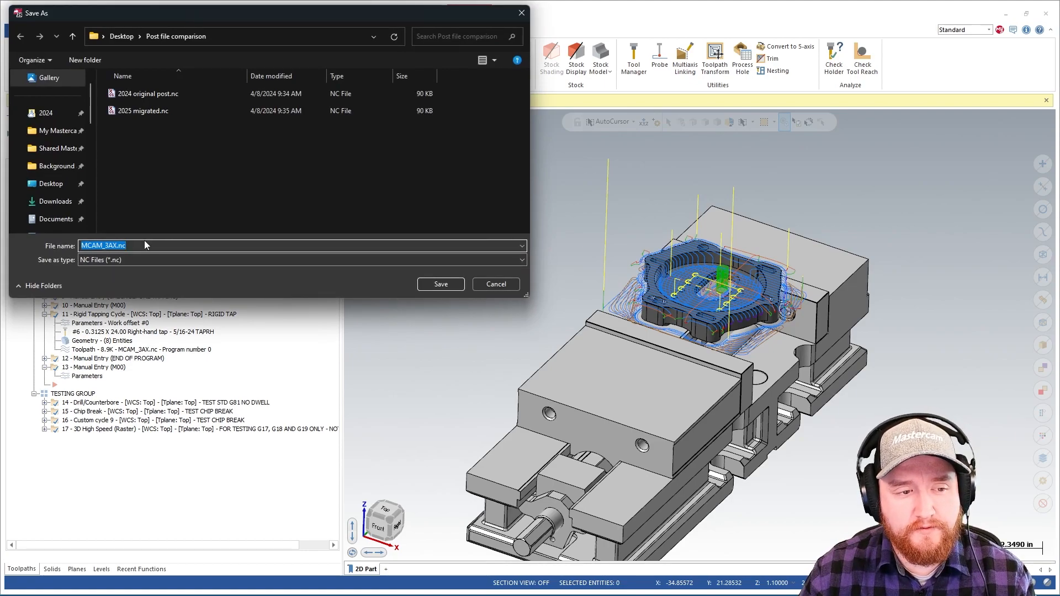
- Save the regenerated NC file as "2025 regenerated", reload it in Code Expert and return to the part file
type("2025 ")
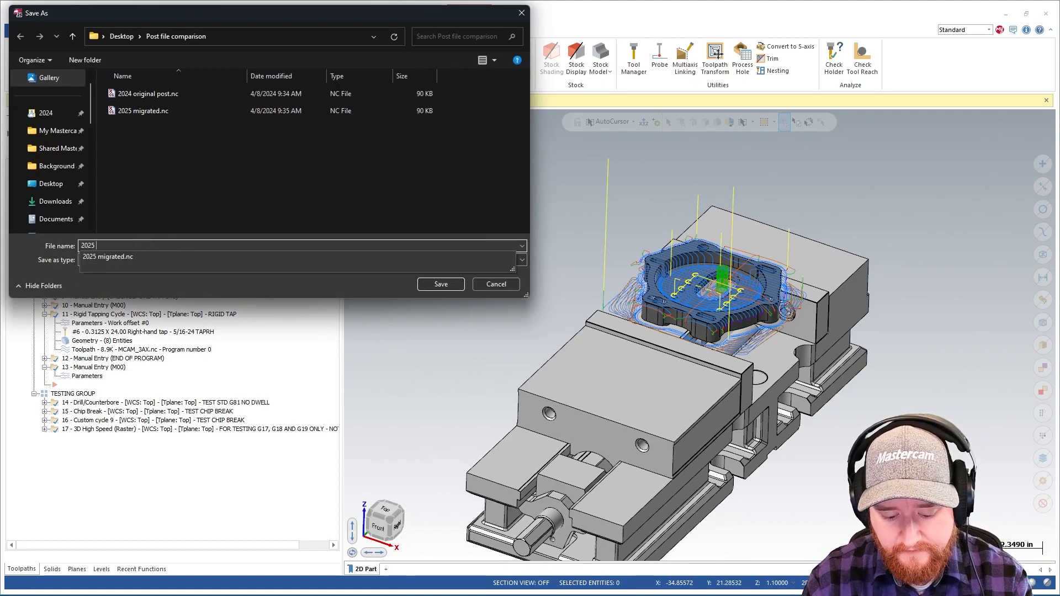
type("regenerated")
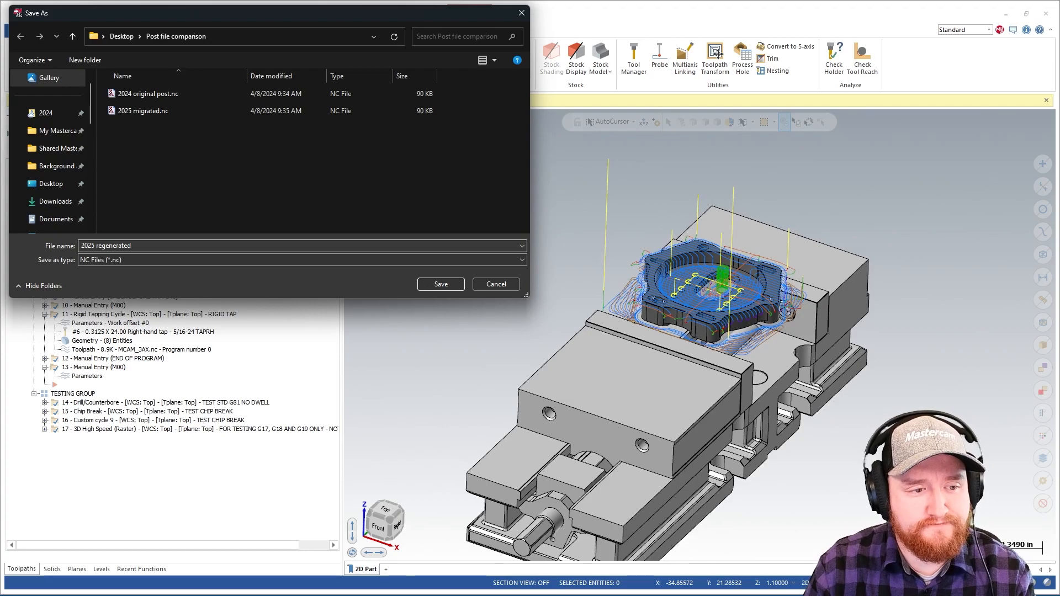
left_click(439, 284)
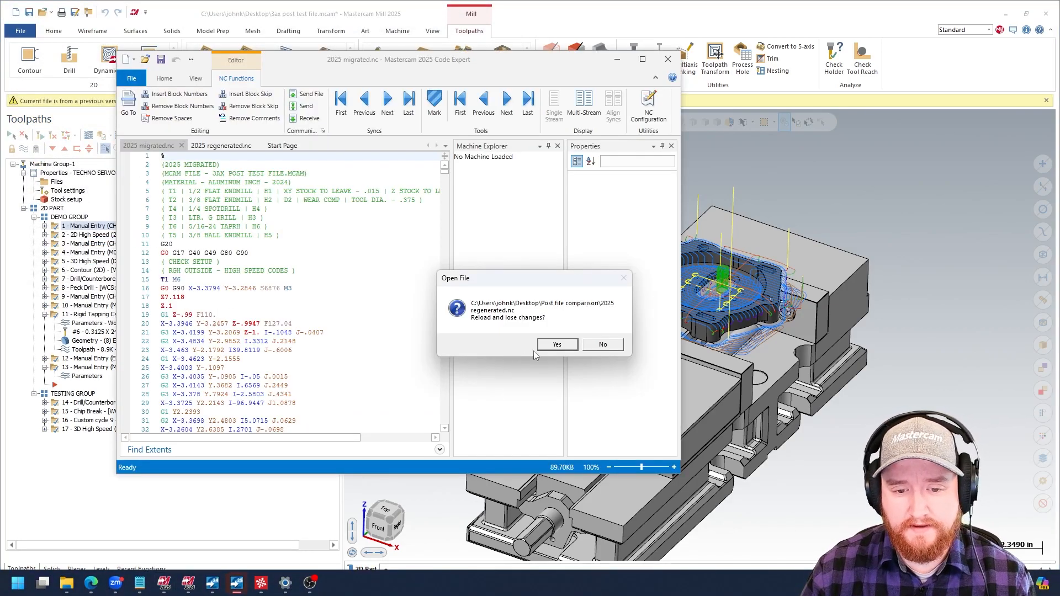
left_click(548, 343)
left_click(942, 238)
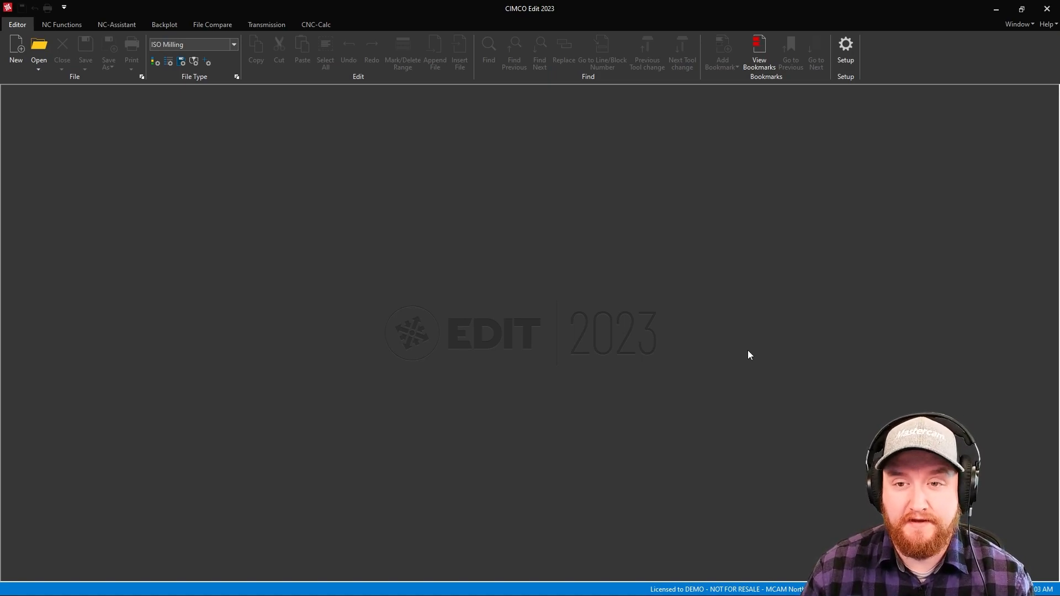
- In CIMCO Edit, open 2024 original post.nc from the Post file comparison folder
left_click(44, 48)
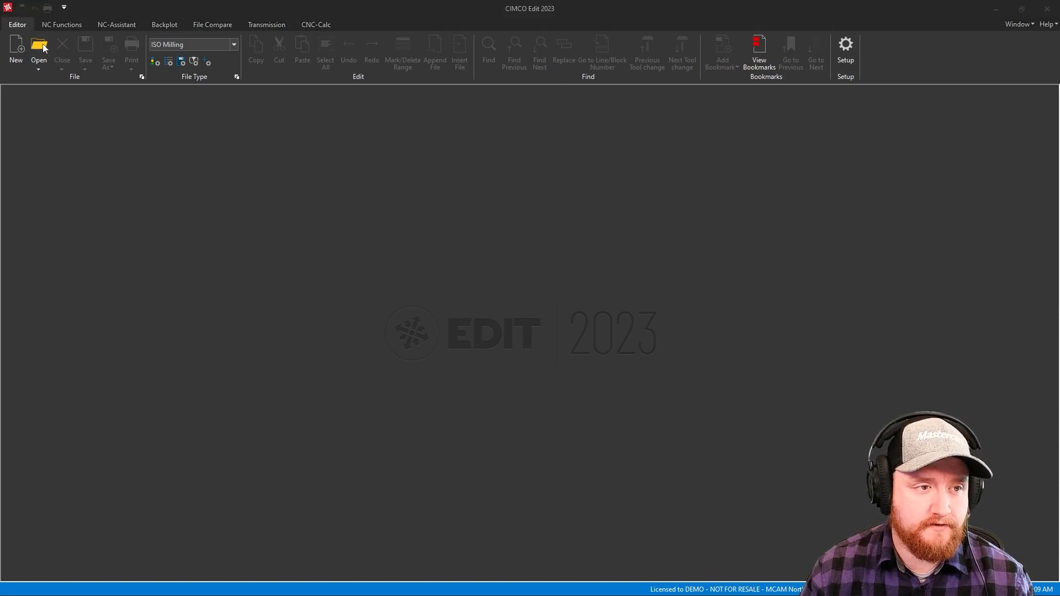
left_click(501, 236)
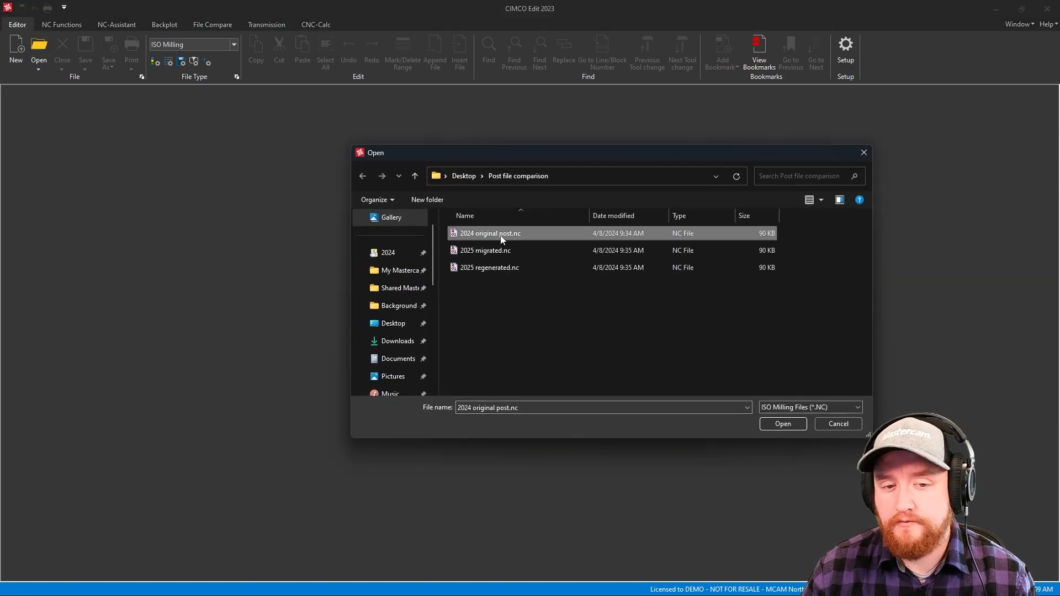
double_click(500, 236)
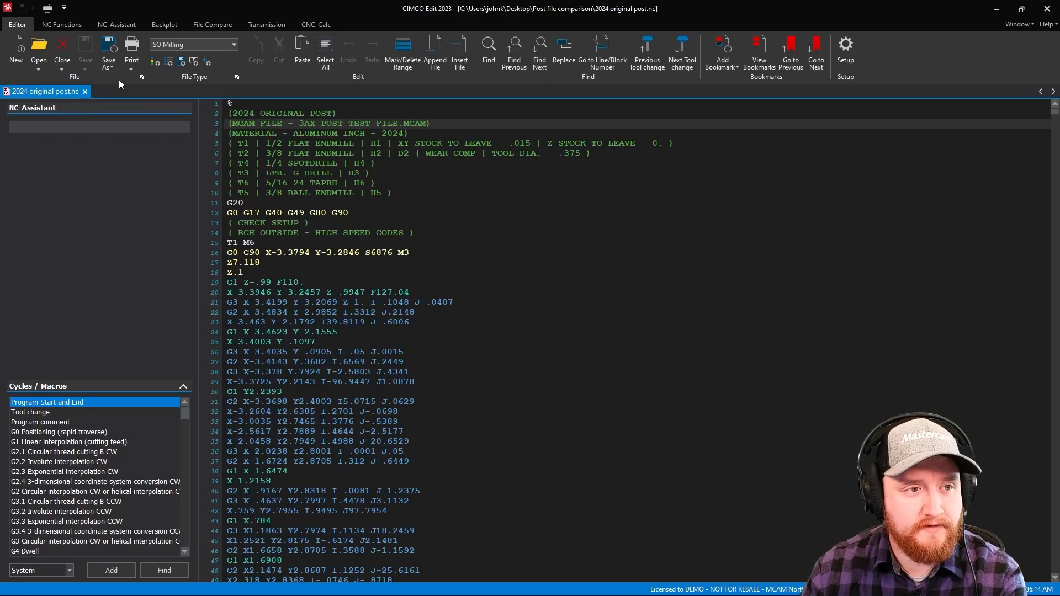
- Compare the open 2024 original post.nc with the file 2025 migrated.nc and dismiss the comparison notice
left_click(222, 29)
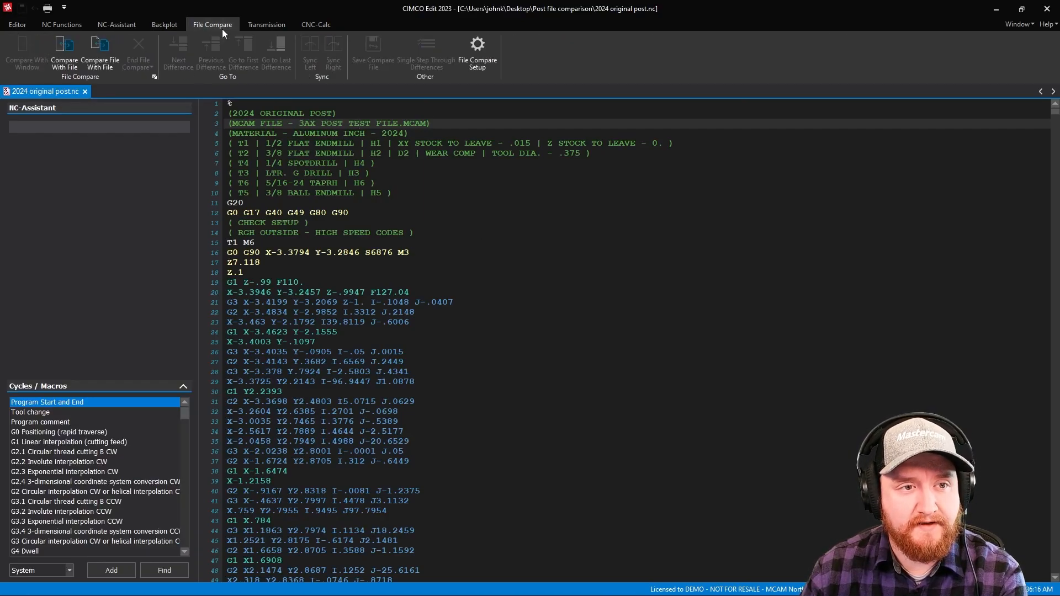
left_click(64, 49)
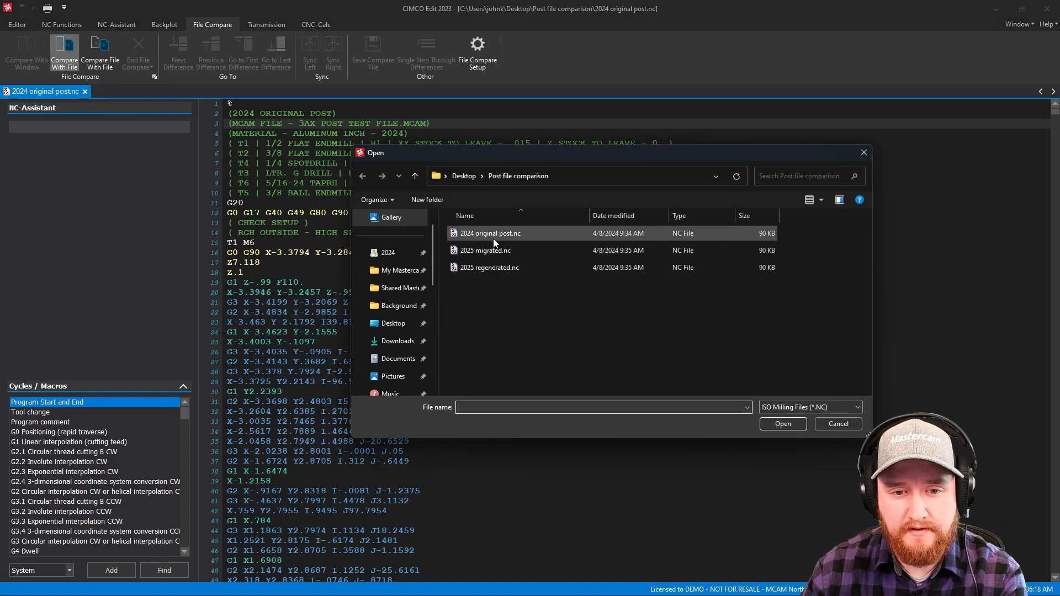
left_click(505, 251)
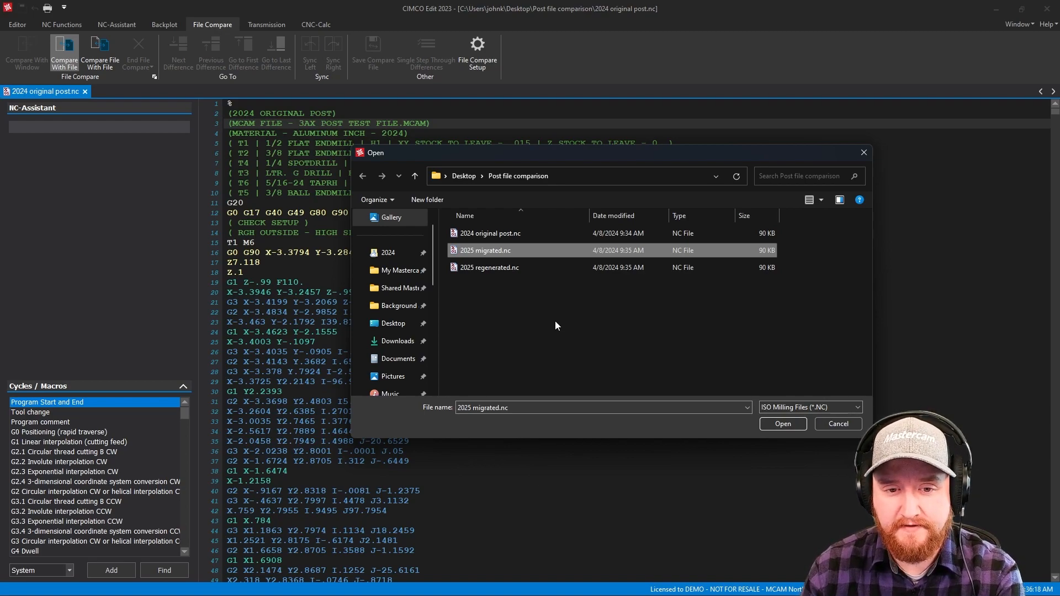
key("Return")
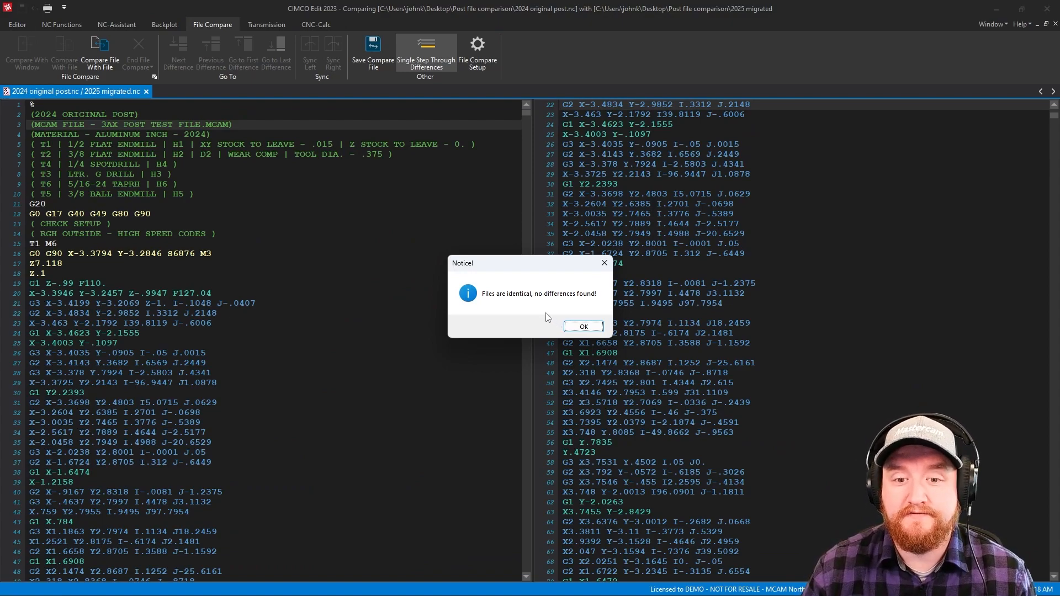
left_click(583, 326)
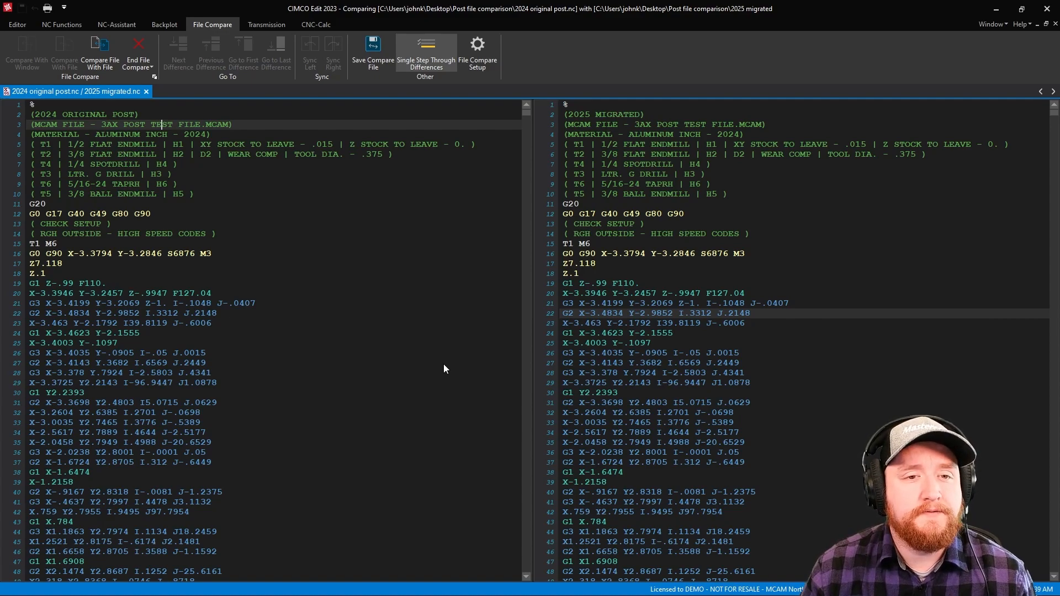
- Close the file comparison and open 2025 migrated.nc from the Post file comparison folder
left_click(146, 91)
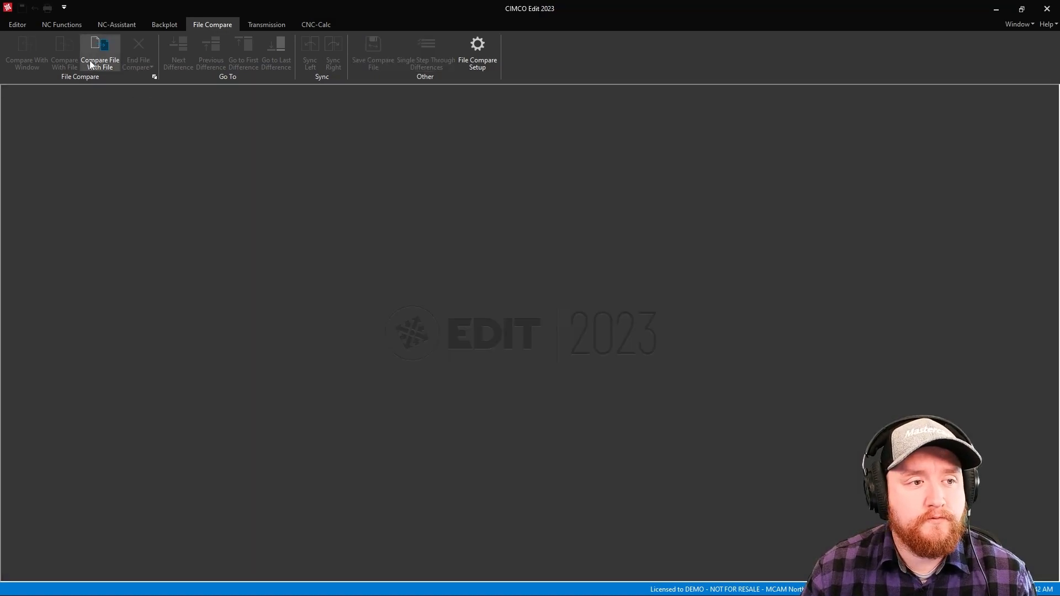
left_click(18, 25)
left_click(39, 46)
left_click(486, 251)
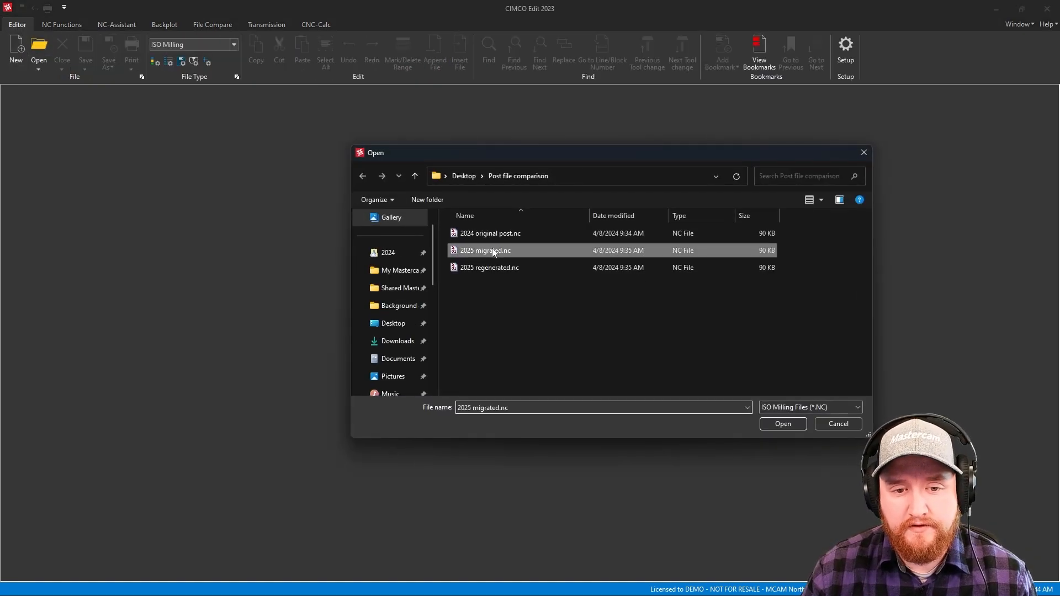
double_click(492, 250)
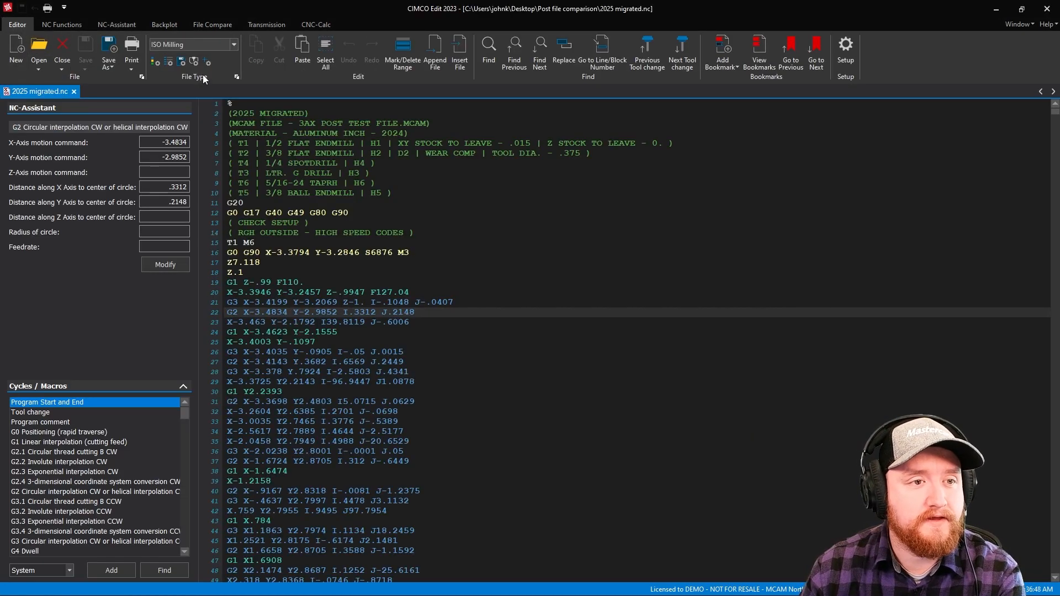
- Compare the open 2025 migrated.nc with the file 2025 regenerated.nc and dismiss the comparison notice
left_click(228, 24)
left_click(67, 49)
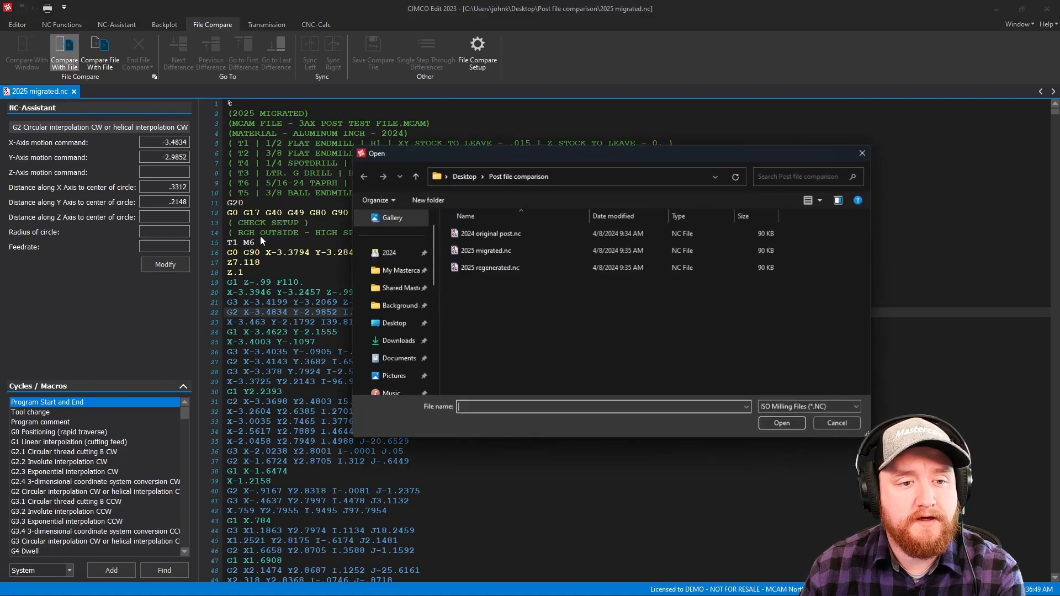
left_click(509, 269)
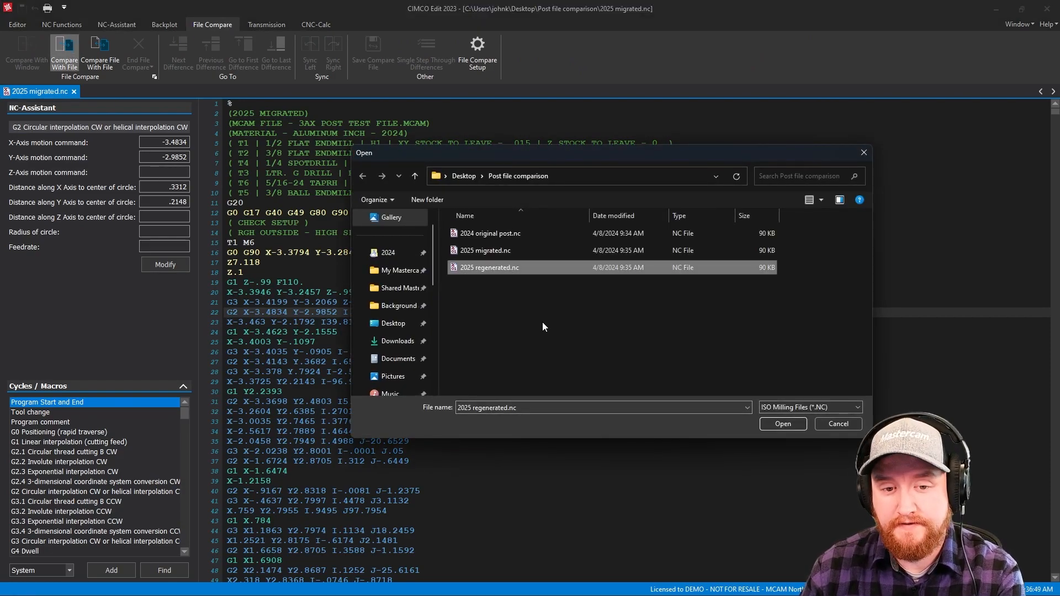
key("Return")
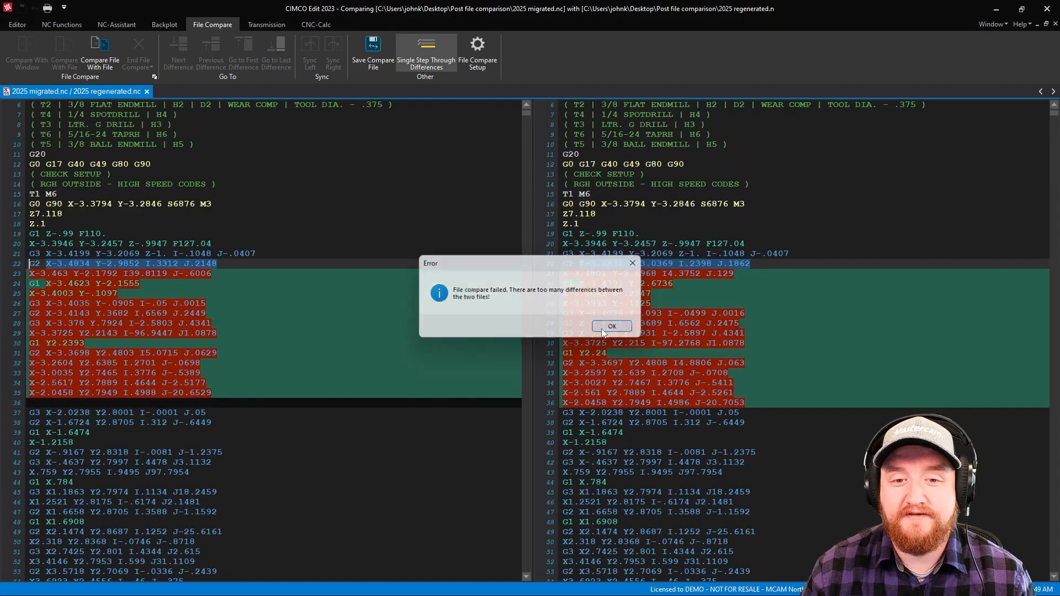
left_click(613, 326)
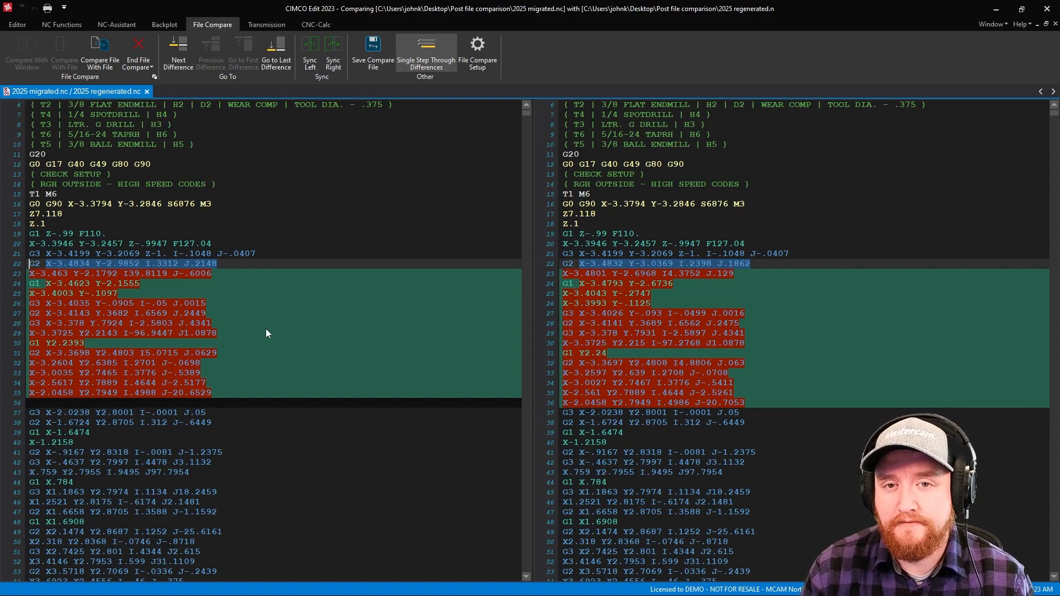
- In Mastercam, review the cut parameters and finish pass settings of the RGH OUTSIDE dynamic mill operation, then close its parameters without changes
key("alt+Tab")
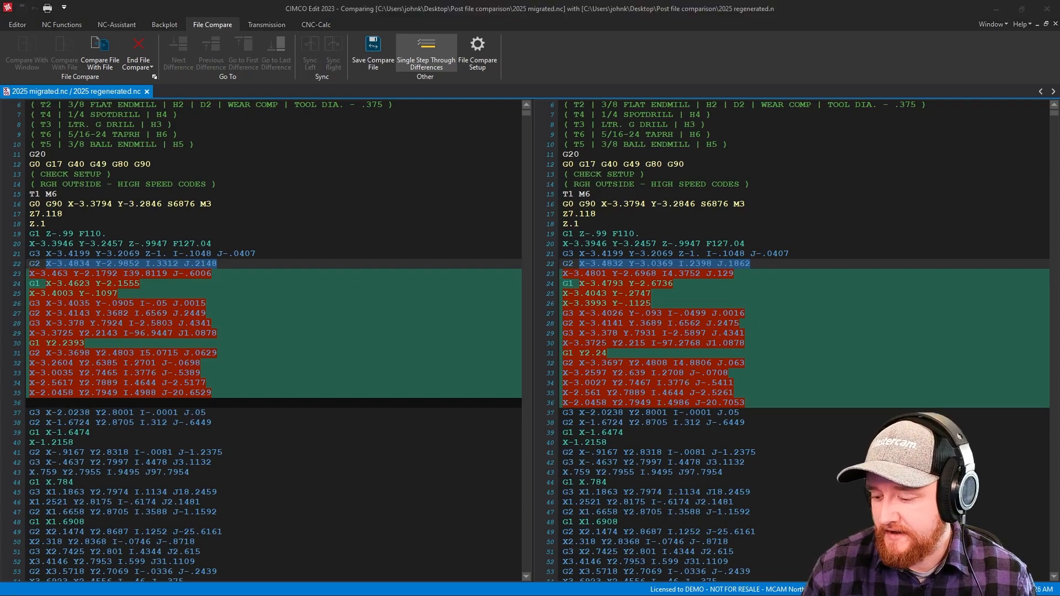
left_click(120, 237)
left_click(45, 235)
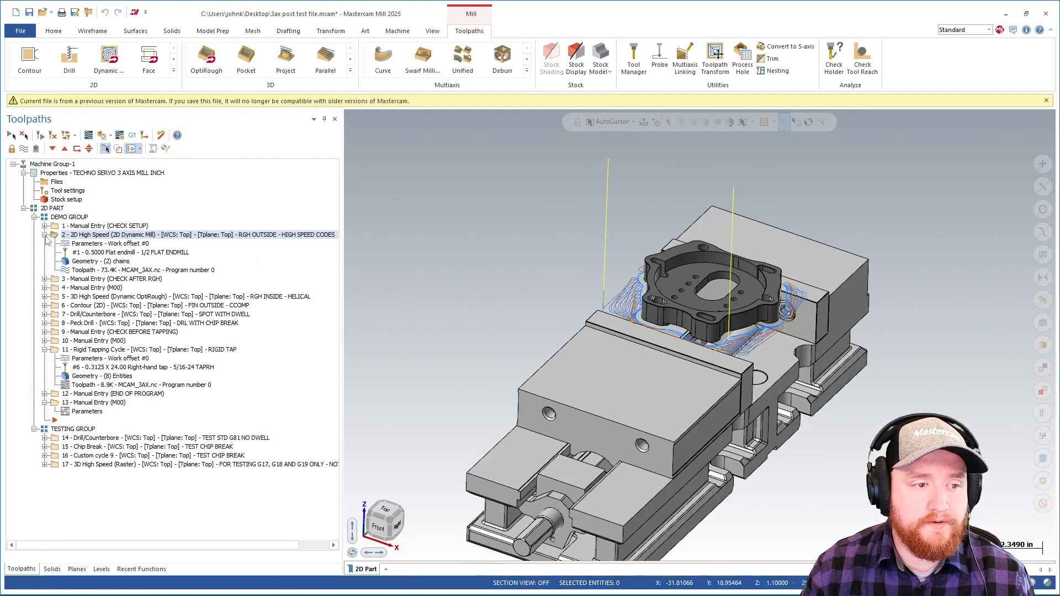
left_click(83, 246)
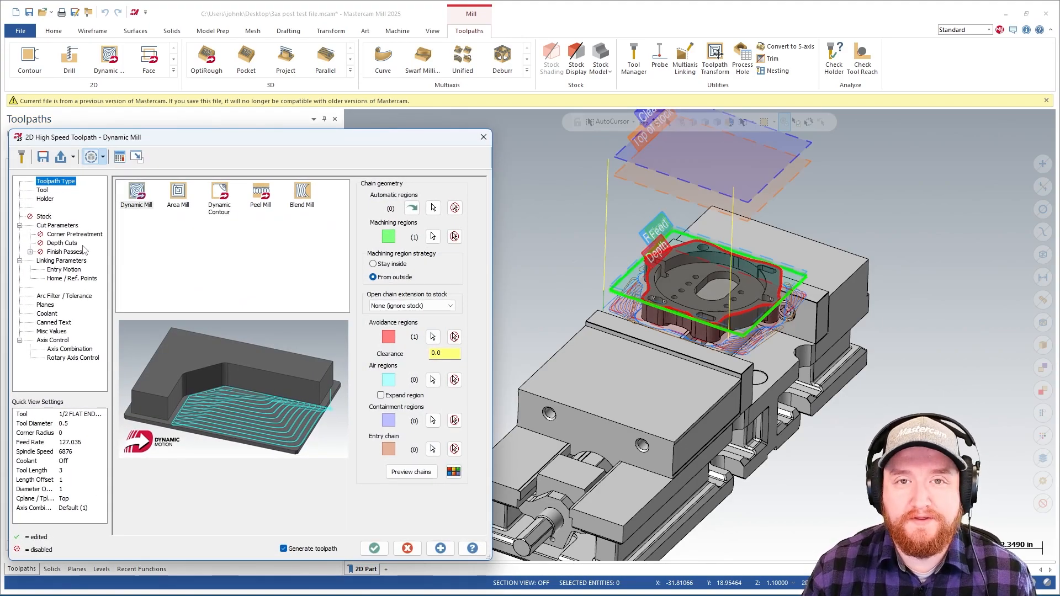
left_click(68, 226)
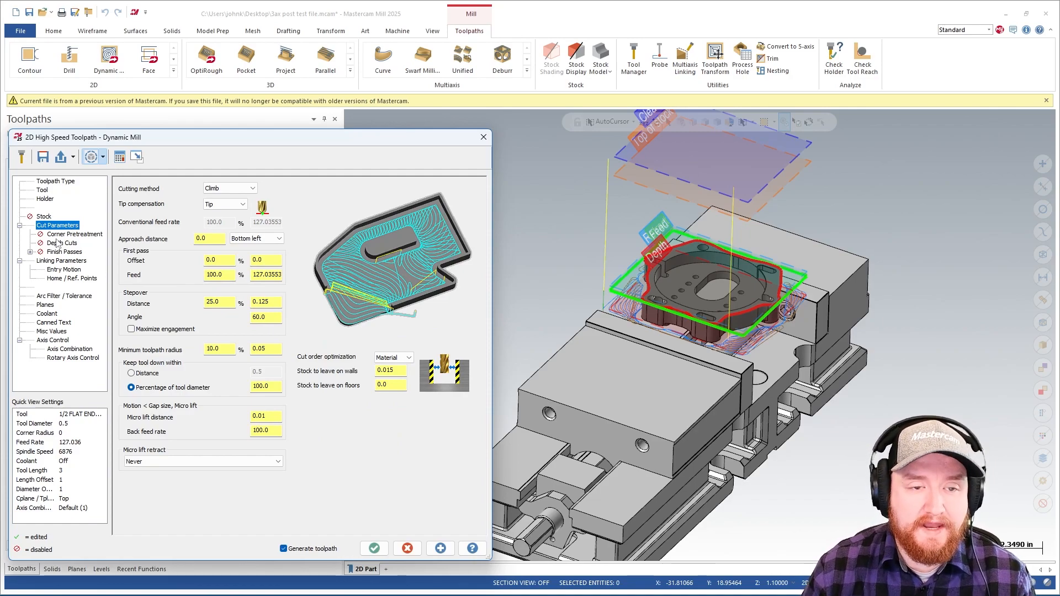
left_click(64, 252)
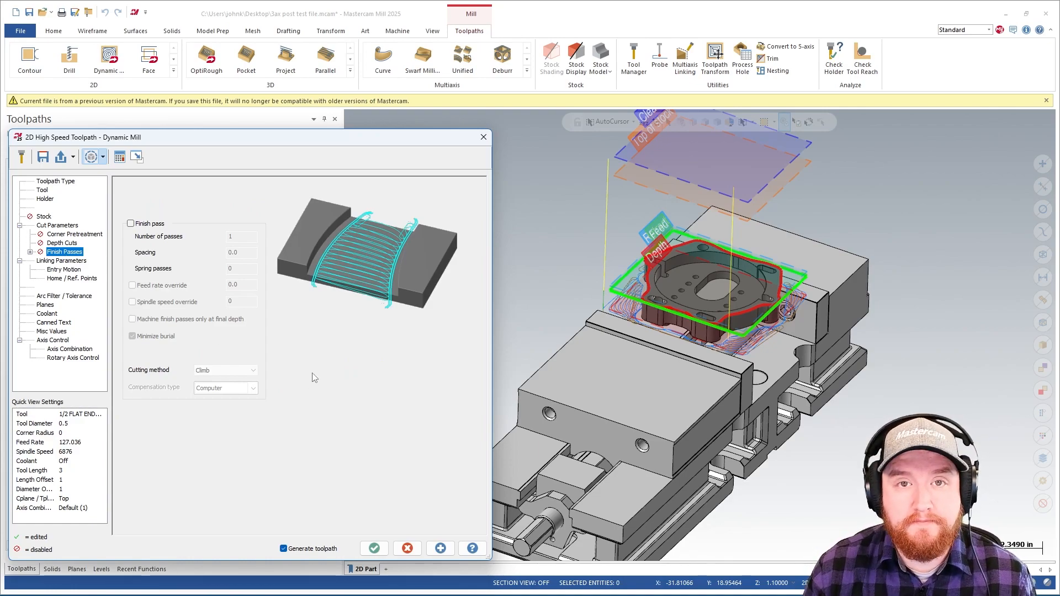
left_click(407, 549)
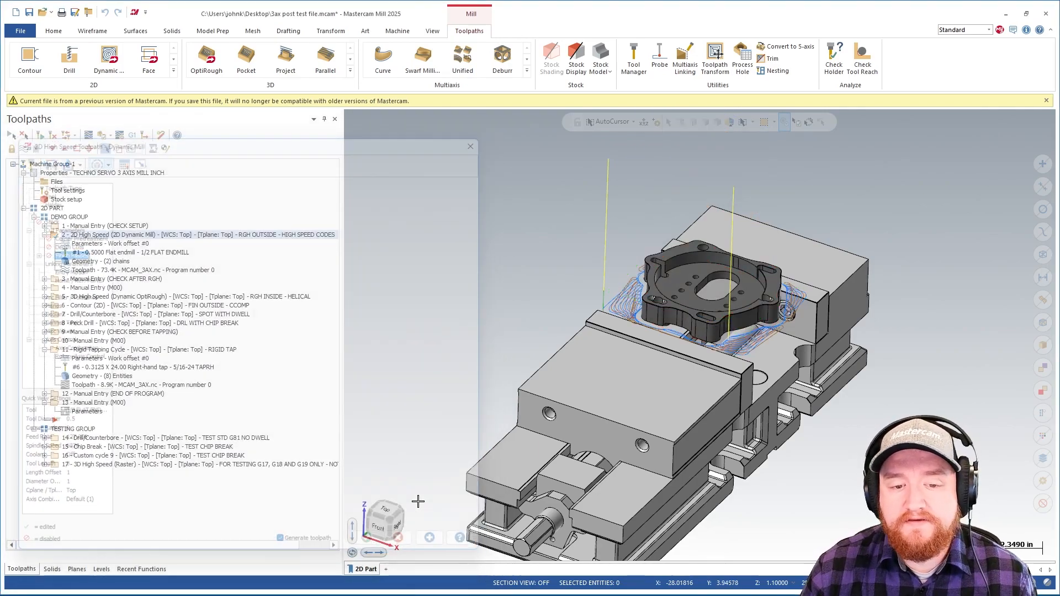